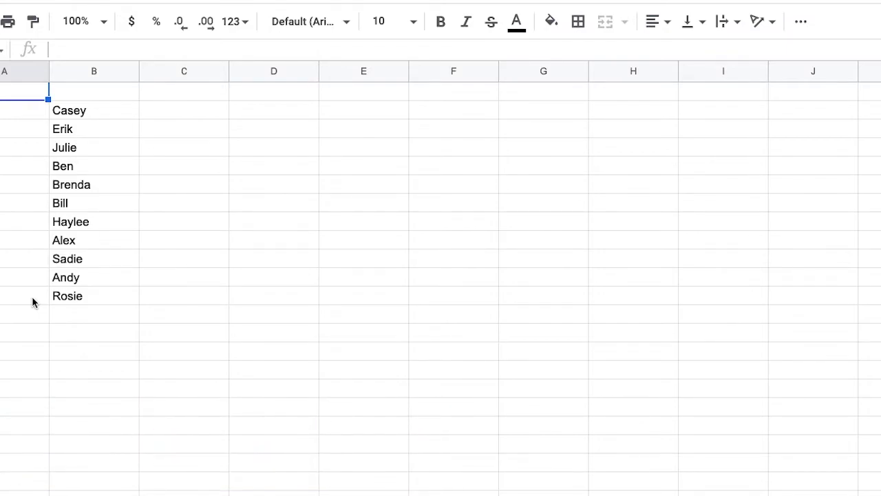
- Enter 1, 2, 3 in A2:A4 and fill the numbering down to 11 in row 12
left_click(33, 118)
type("1")
key("Return")
type("2")
key("Return")
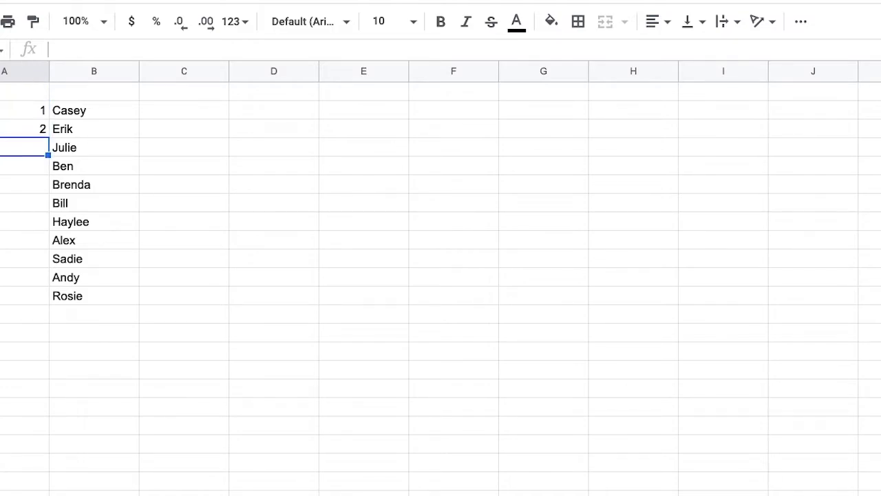
type("3")
left_click(39, 110)
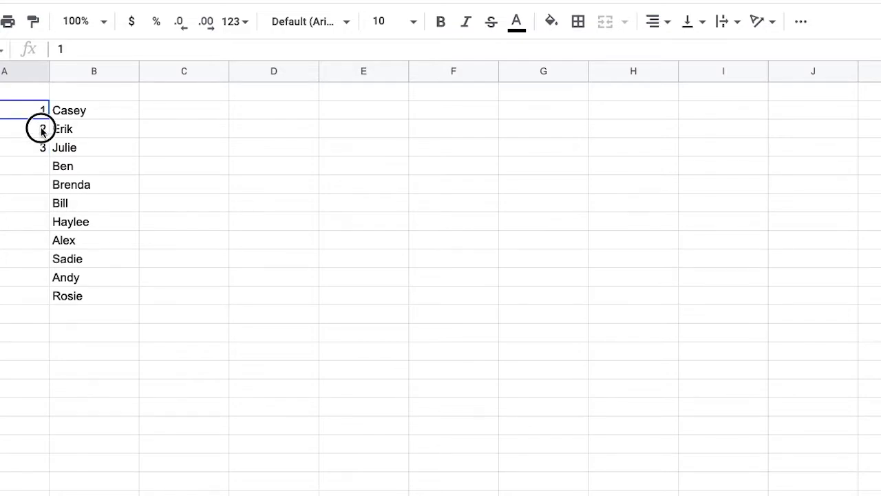
left_click_drag(42, 129, 43, 147)
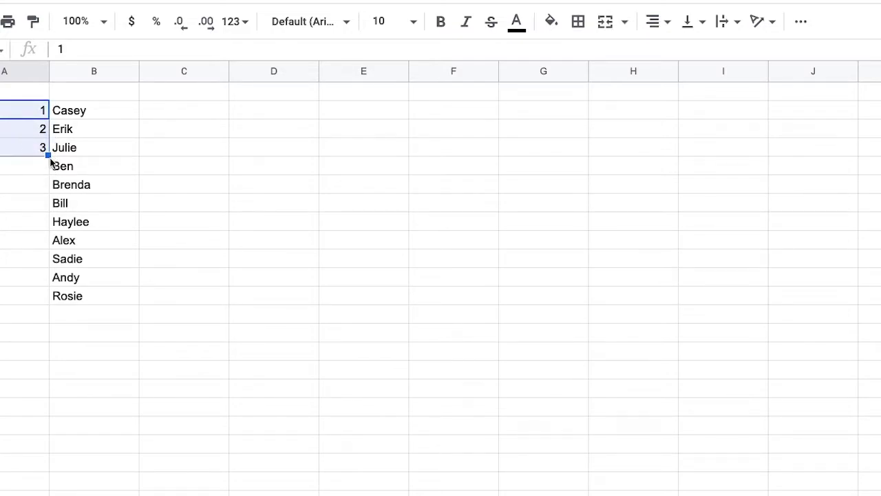
left_click_drag(48, 156, 44, 300)
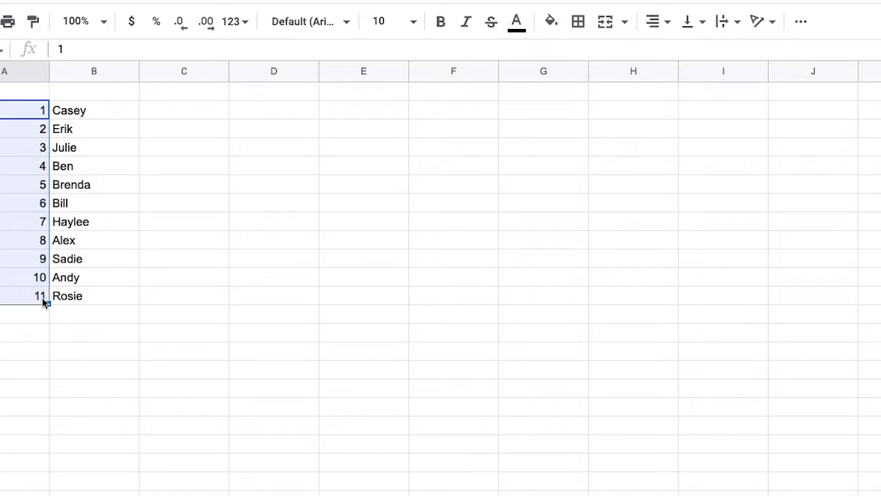
left_click(124, 304)
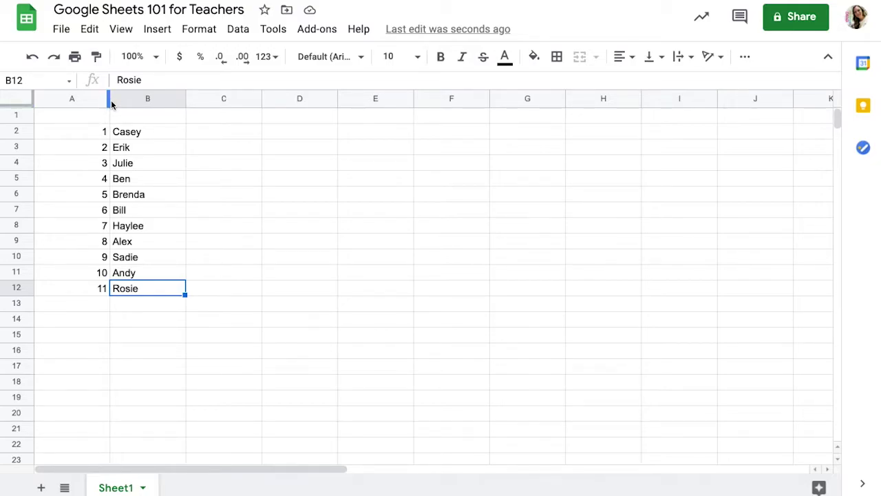
- Autofit columns A and B to their contents, then widen column B slightly
double_click(110, 101)
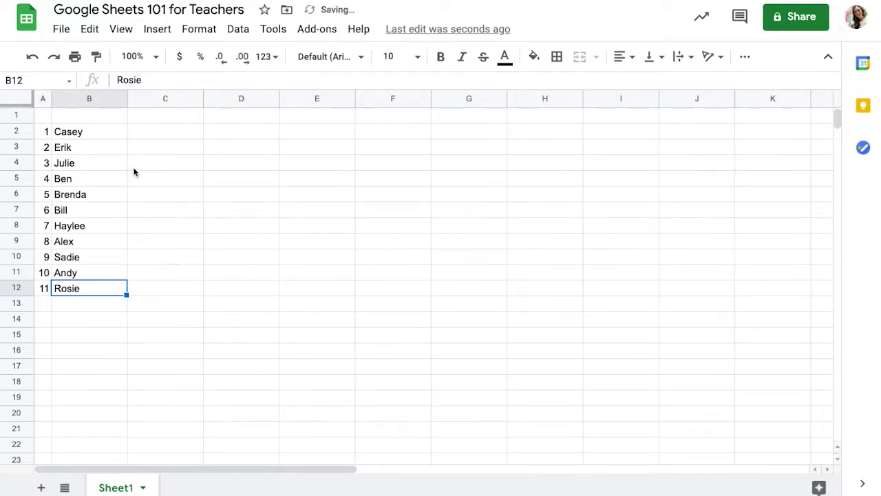
double_click(128, 98)
left_click_drag(94, 98, 104, 98)
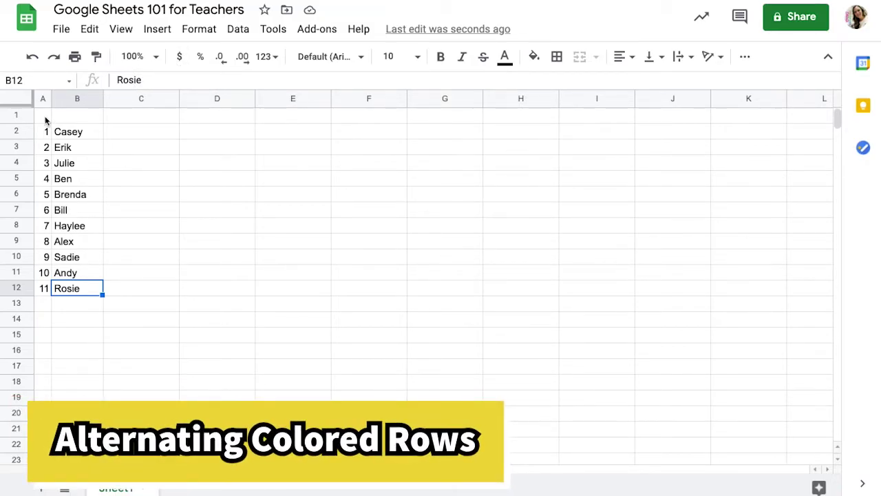
mouse_move(46, 119)
left_mouse_down()
mouse_move(101, 293)
mouse_move(427, 296)
left_mouse_up()
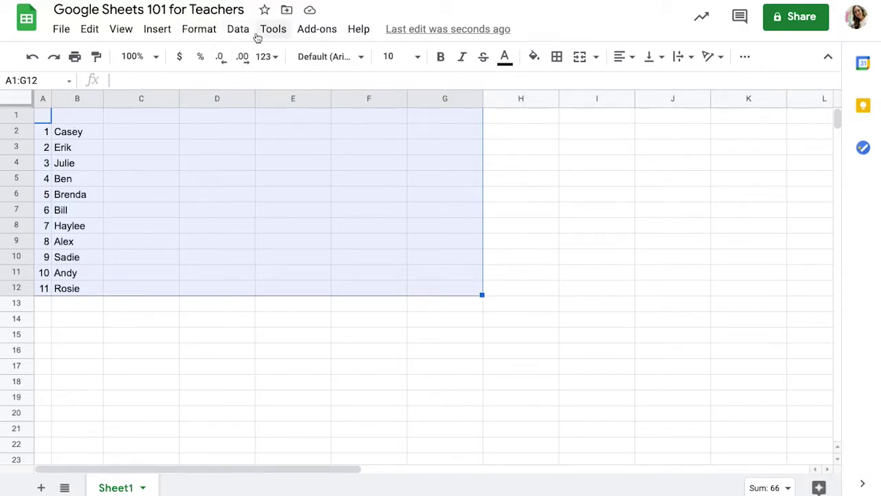
left_click(201, 29)
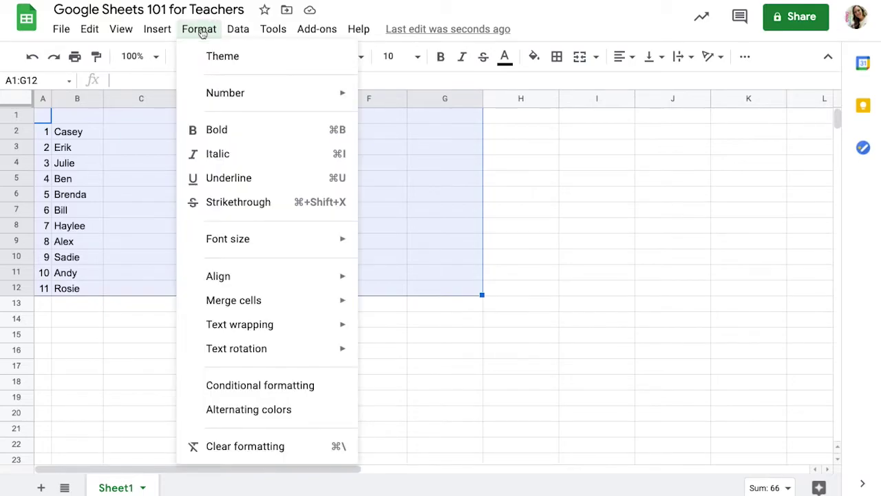
left_click(288, 418)
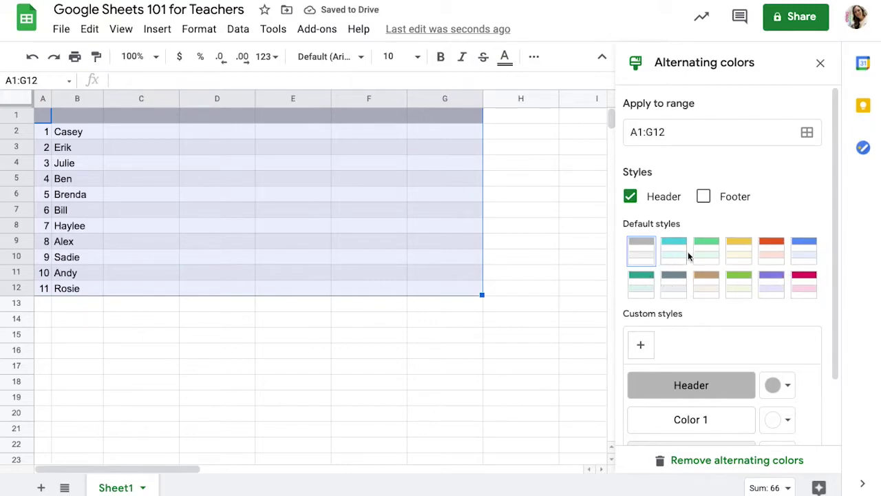
left_click(738, 256)
left_click(523, 247)
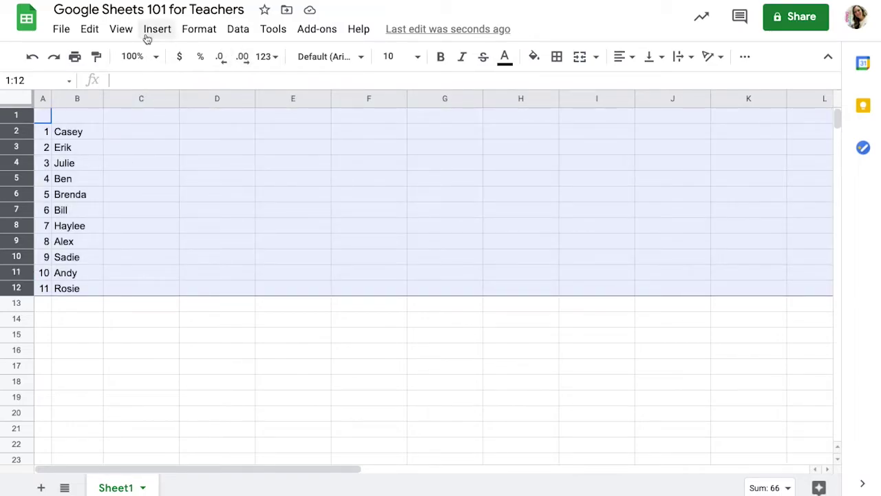
- Apply the yellow alternating-colors style with a header band to rows 1–12
left_click(196, 33)
left_click(257, 410)
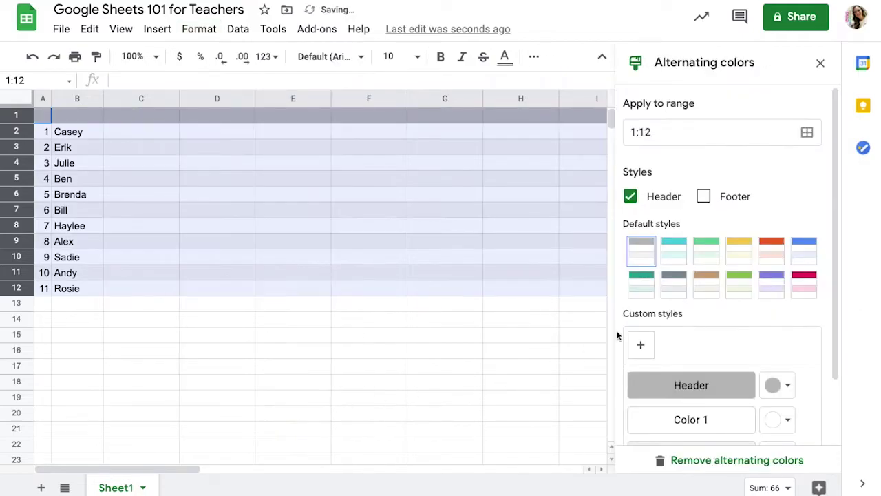
left_click(738, 253)
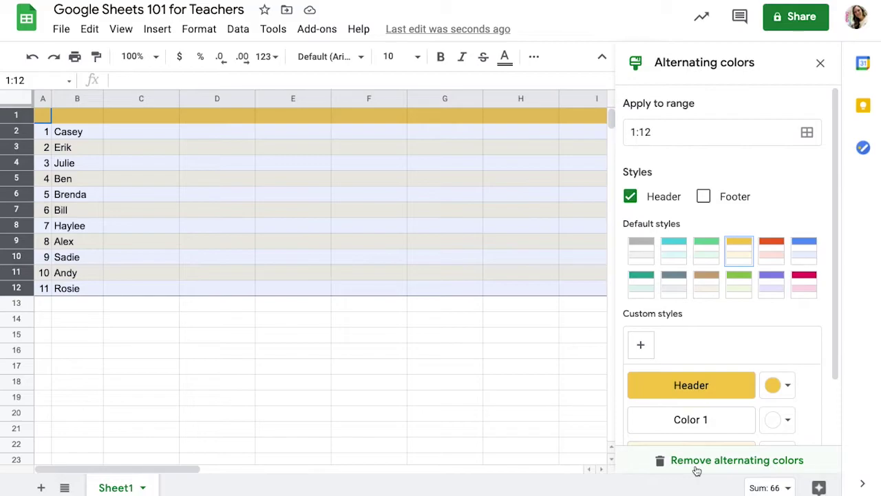
left_click(524, 326)
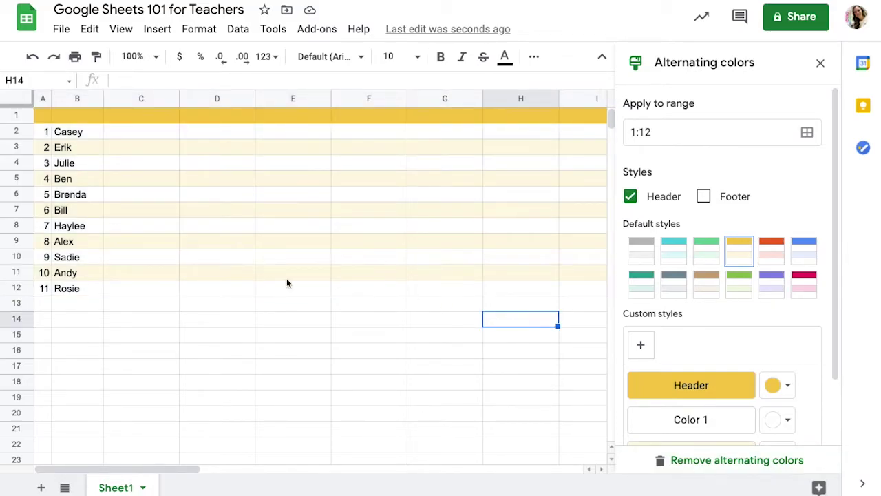
key("Left")
key("Left")
key("Left")
key("Down")
key("Down")
key("Down")
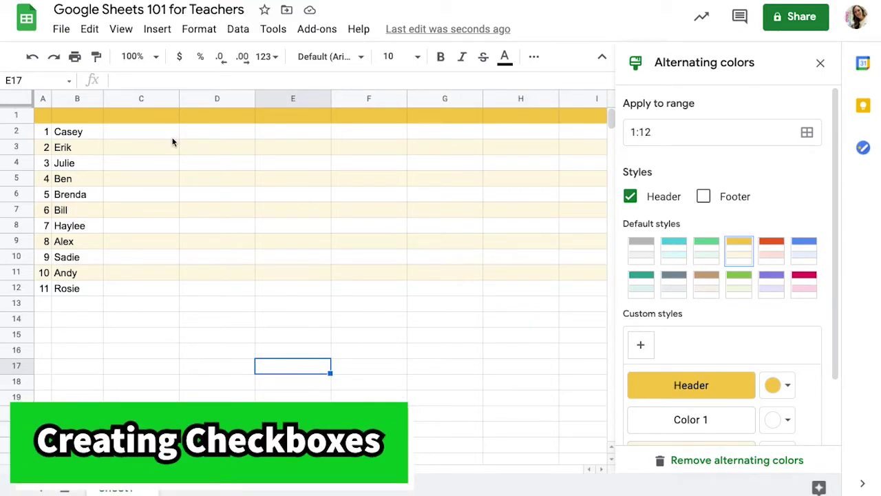
- Head column C 'Homework' and fill checkboxes across C2:E12
left_click(158, 117)
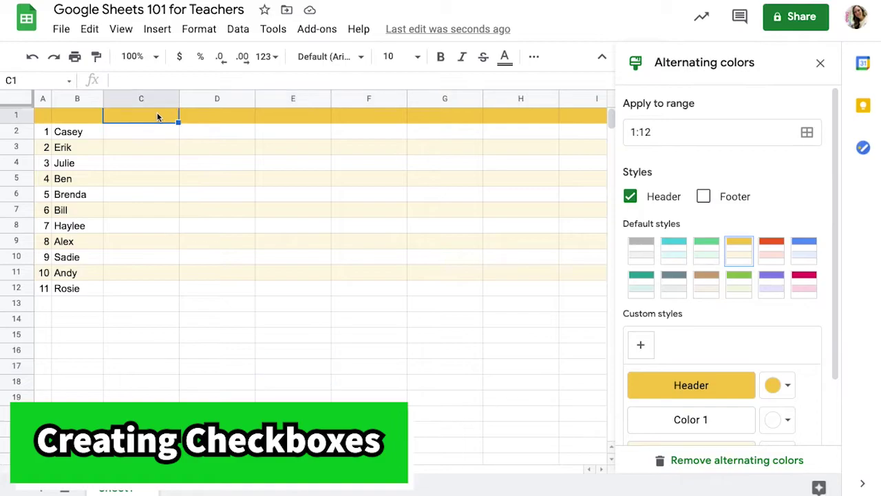
type("Homework")
key("Return")
left_click(164, 31)
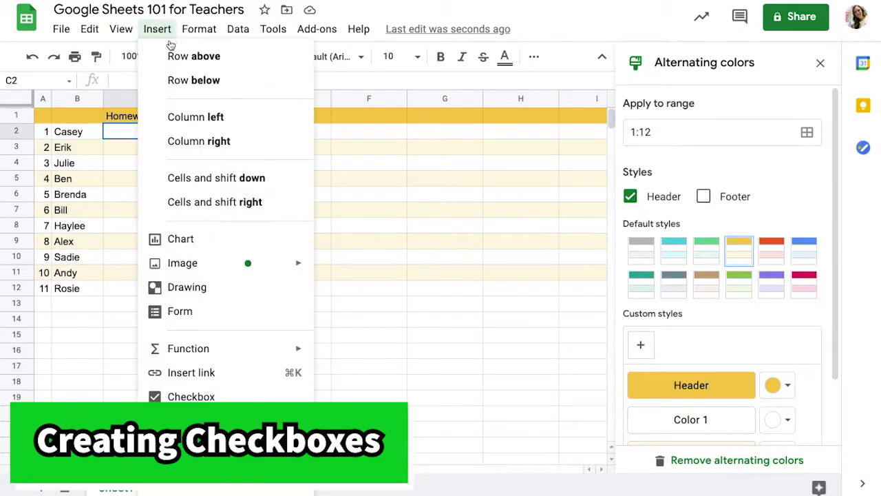
left_click(212, 398)
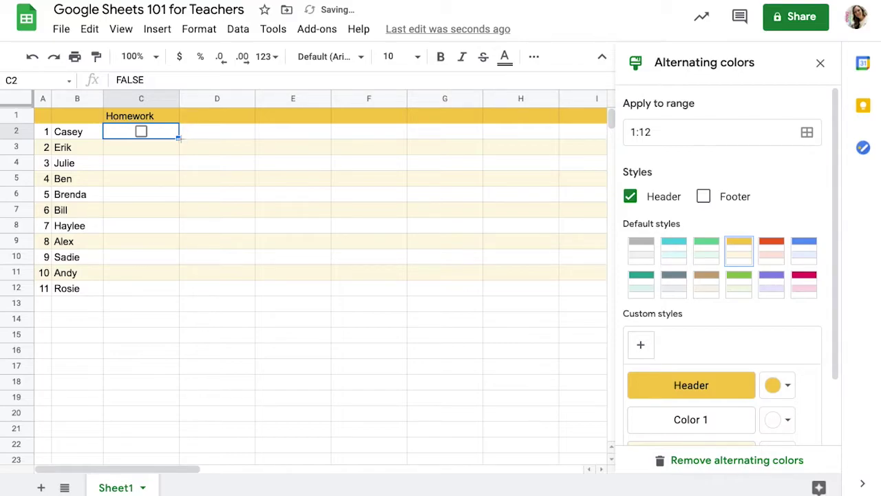
left_click_drag(178, 138, 325, 293)
left_click(274, 336)
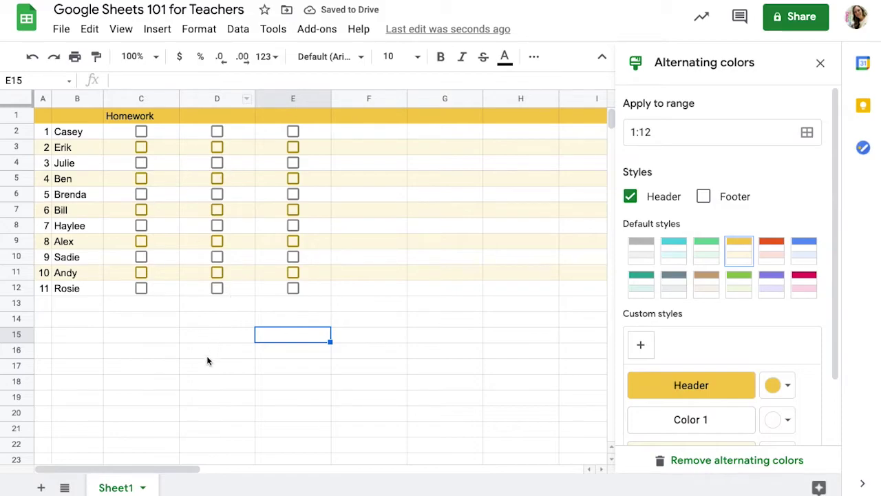
- Tick the Homework checkboxes for the first four students in C2:C5
left_click(142, 132)
left_click(141, 147)
left_click(141, 164)
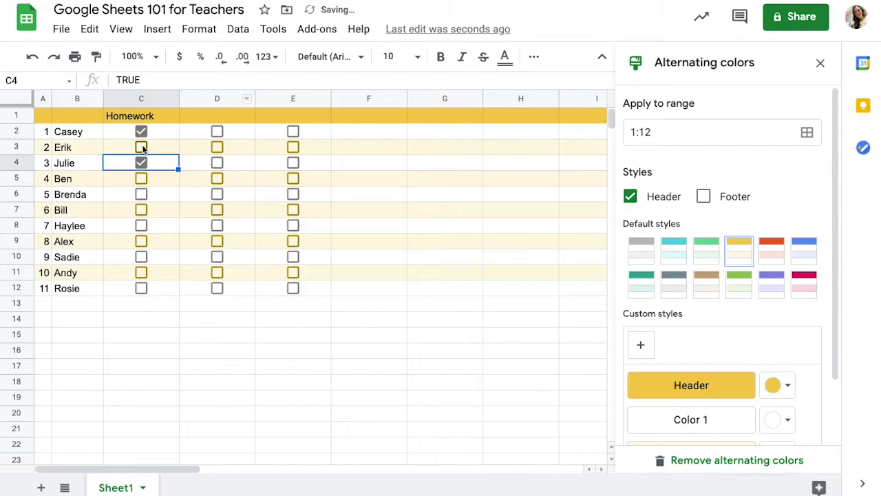
left_click(141, 178)
left_click(140, 201)
left_click(158, 321)
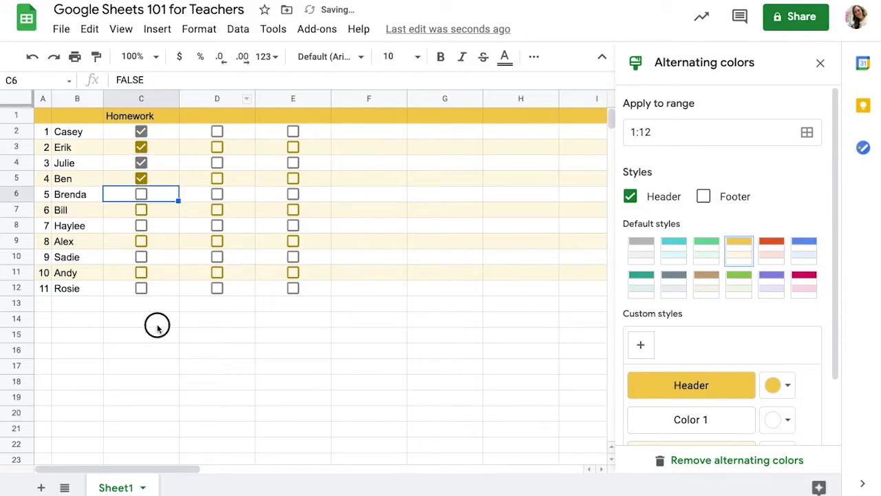
left_click(158, 136)
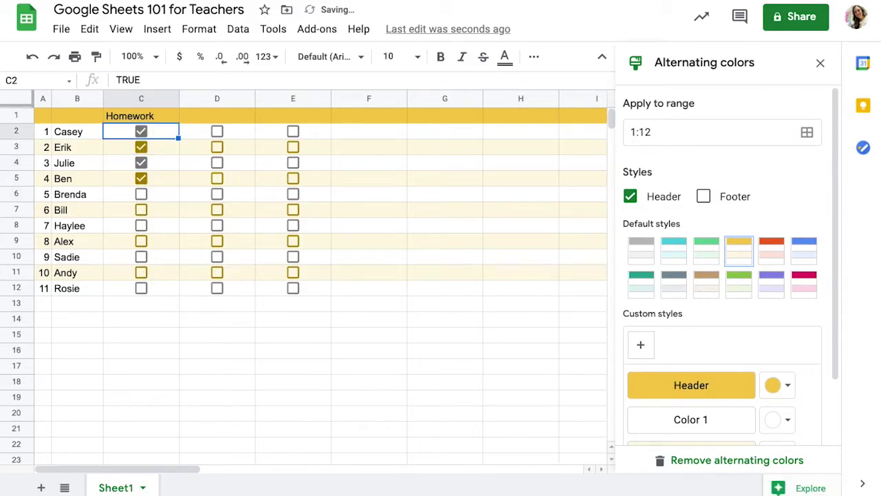
key("Down")
key("space")
key("space")
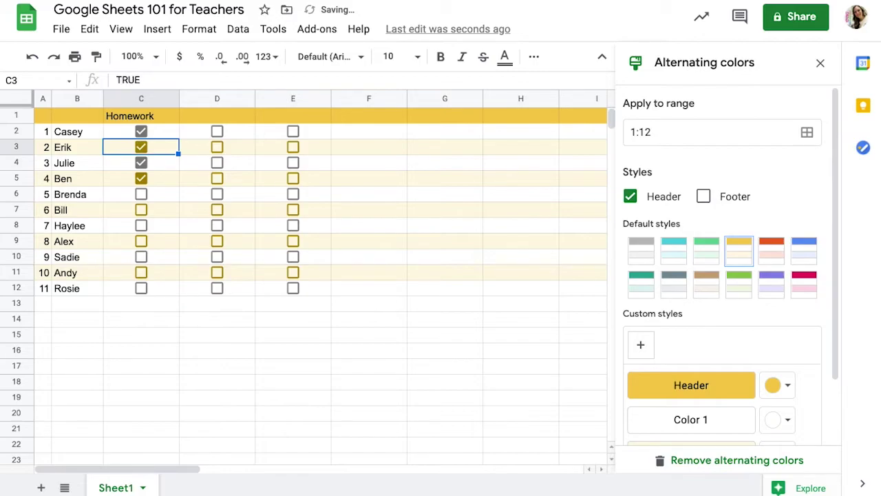
key("space")
key("space")
left_click(249, 350)
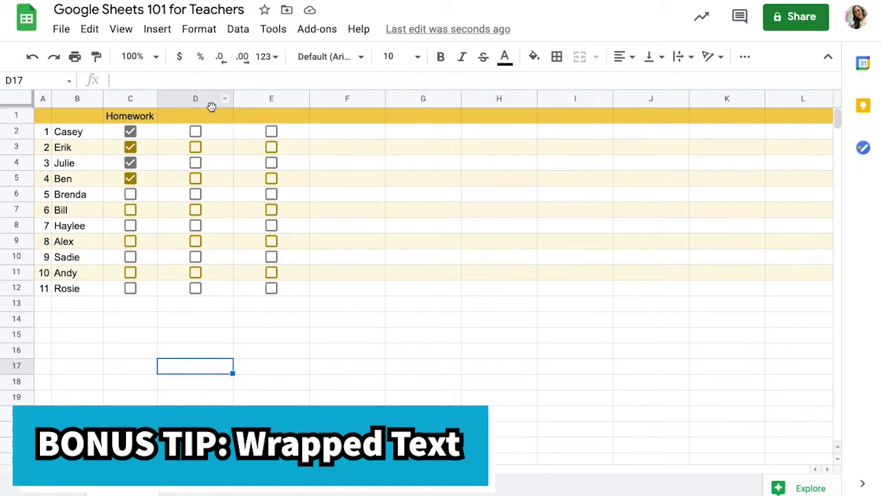
- Enter 'Math Homework and Math Assessments' in D1 and autofit column D
left_click(191, 119)
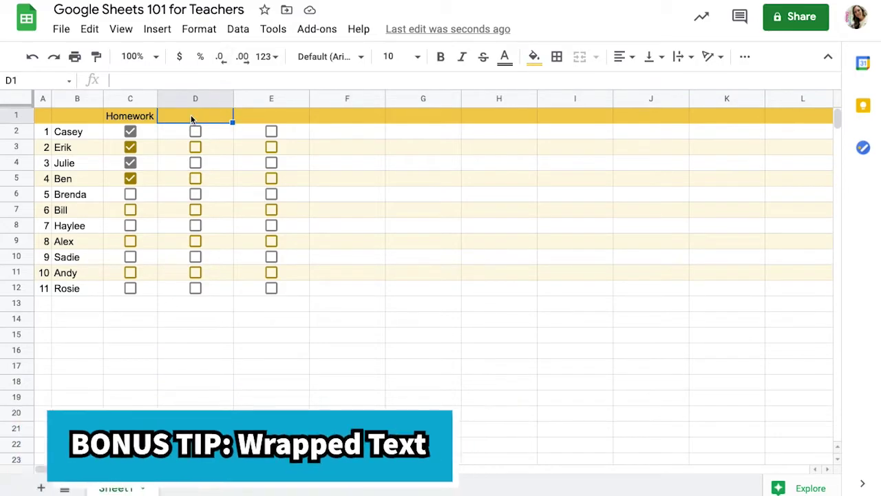
type("H")
key("BackSpace")
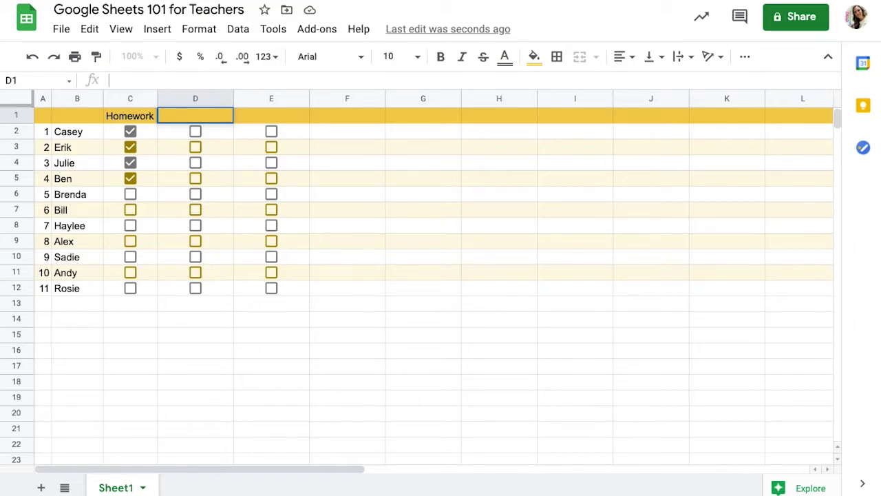
type("Math Homework and Math Assessments")
key("Return")
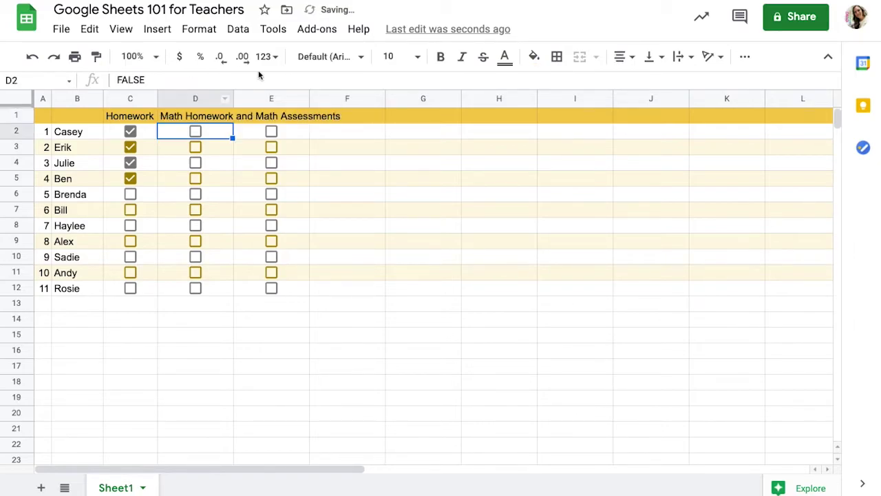
left_click_drag(233, 95, 233, 95)
double_click(233, 95)
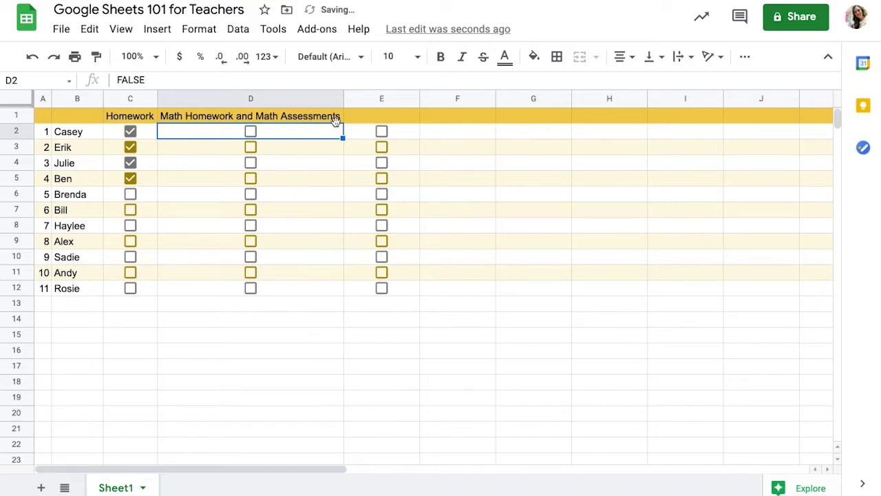
- Set D1 to wrap text and narrow column D so the header spans two lines
left_click(242, 118)
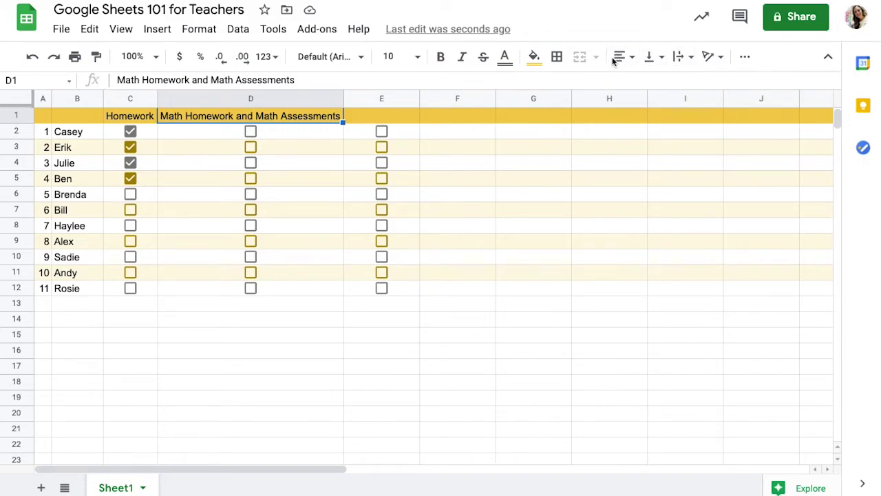
left_click(742, 64)
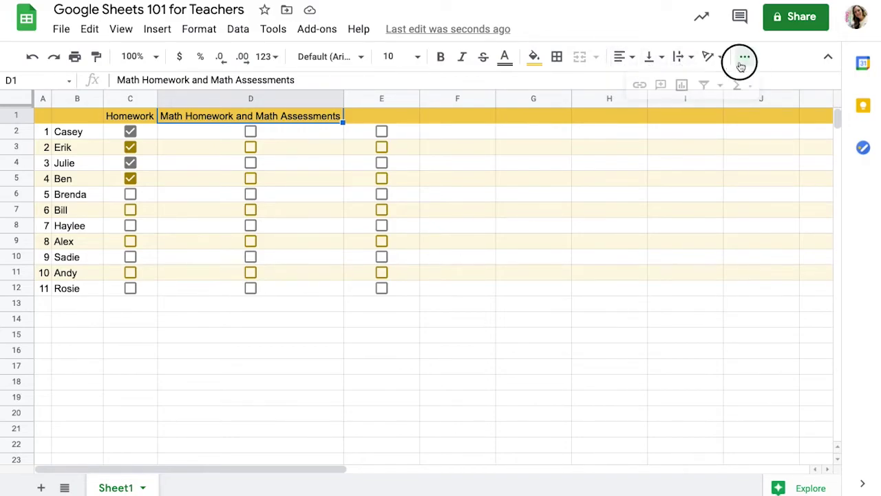
key("Return")
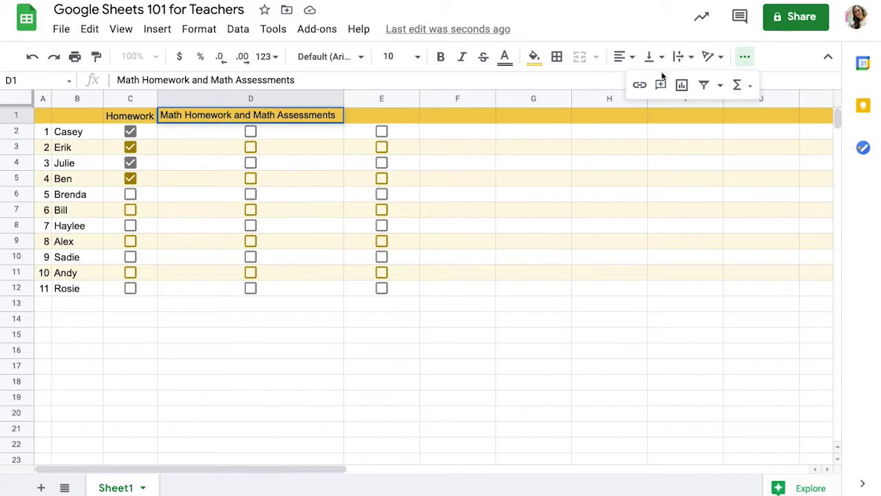
left_click(694, 55)
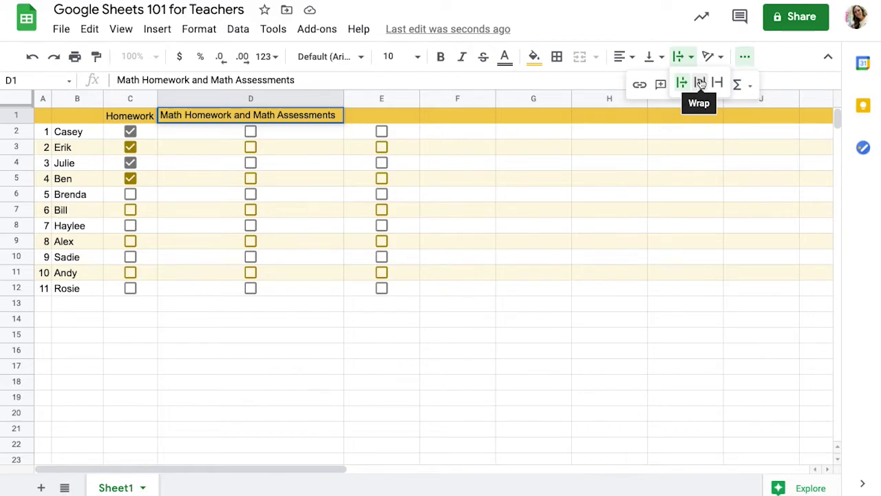
left_click(699, 83)
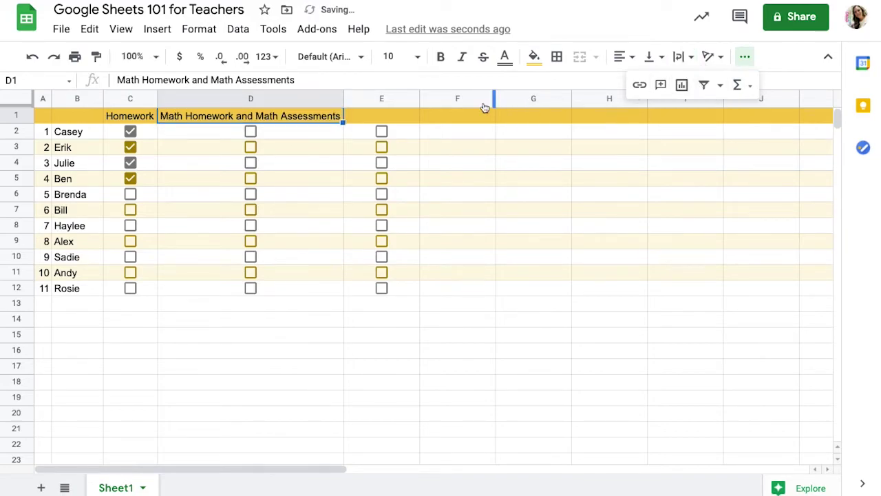
left_click(351, 337)
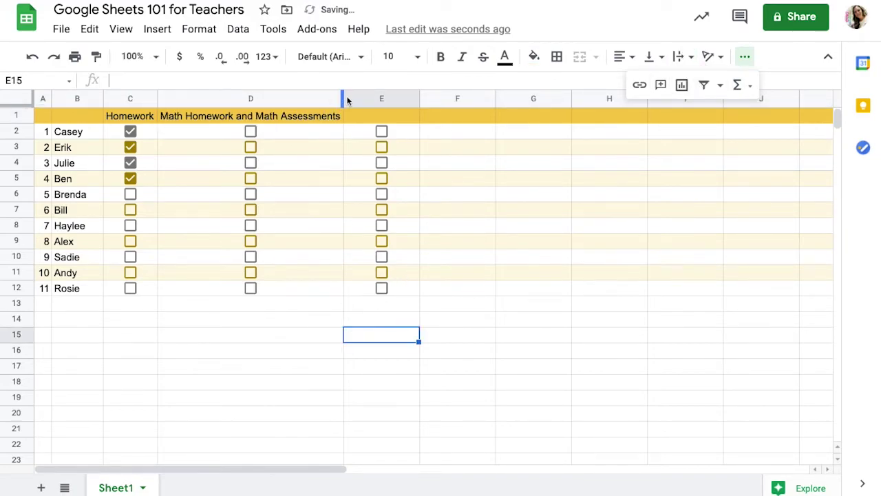
left_click_drag(344, 99, 290, 99)
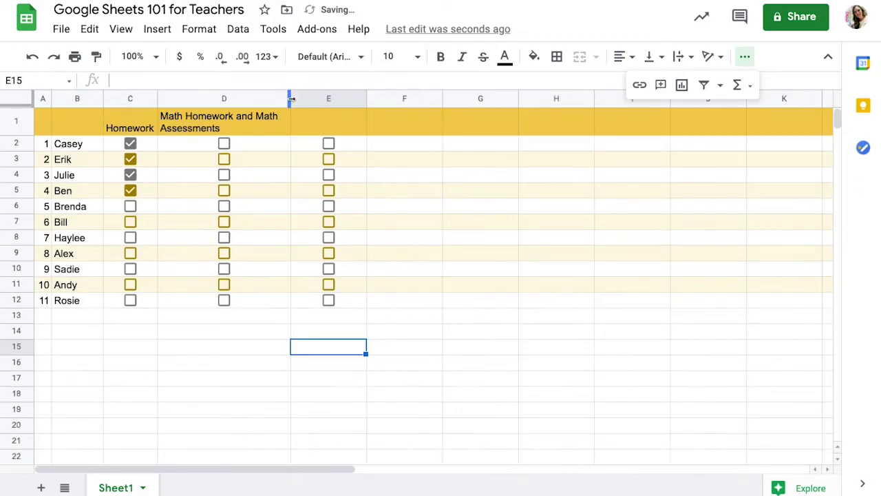
- Narrow column D further and give row 1 middle, centered alignment with text wrapping
left_click_drag(268, 99, 241, 98)
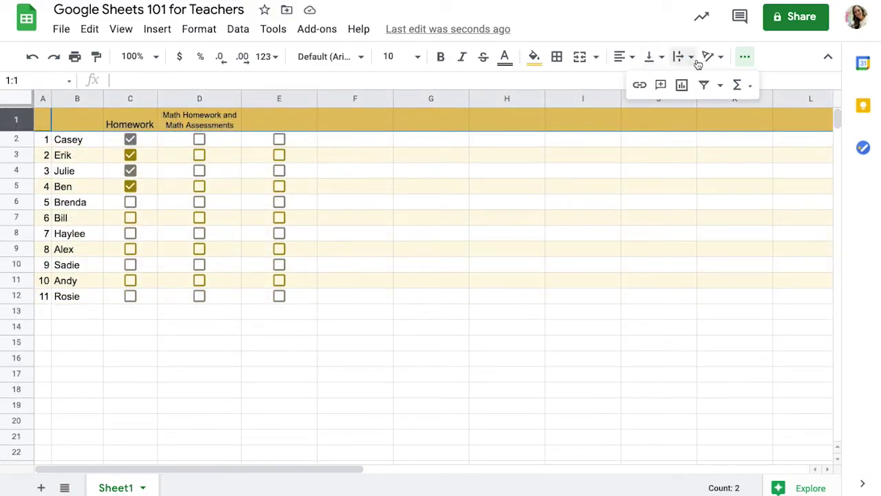
left_click(658, 59)
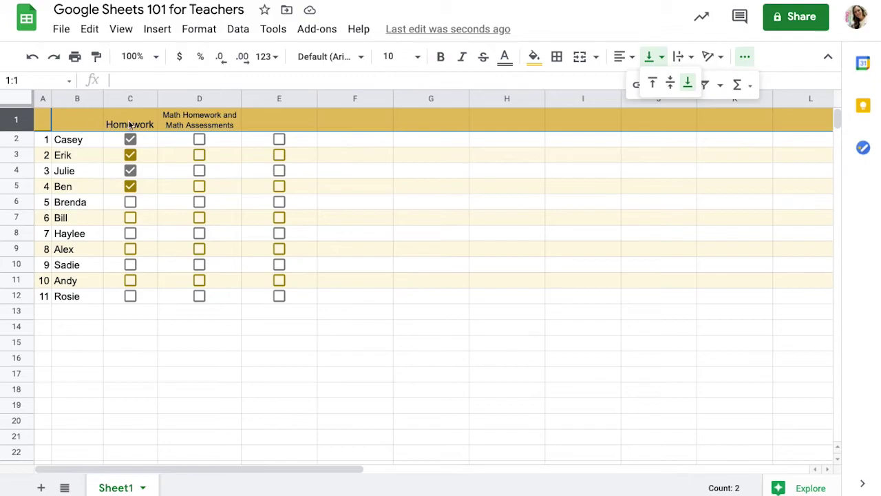
left_click(672, 84)
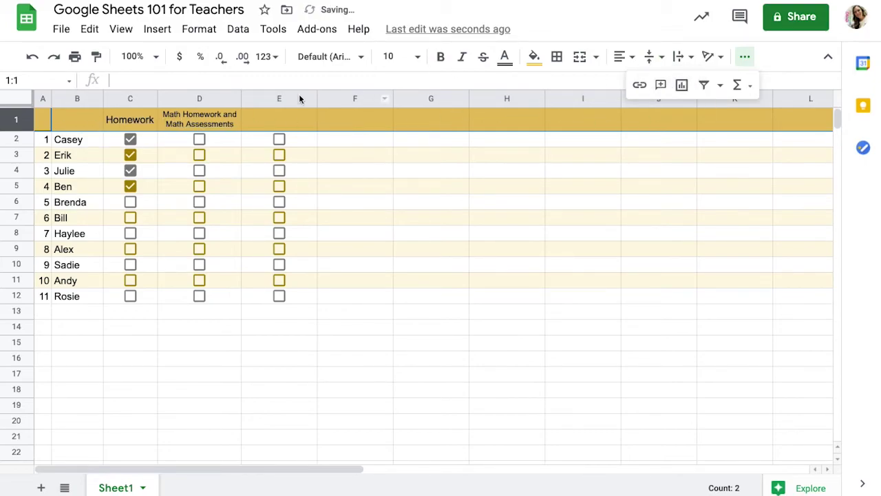
left_click(630, 67)
left_click(640, 82)
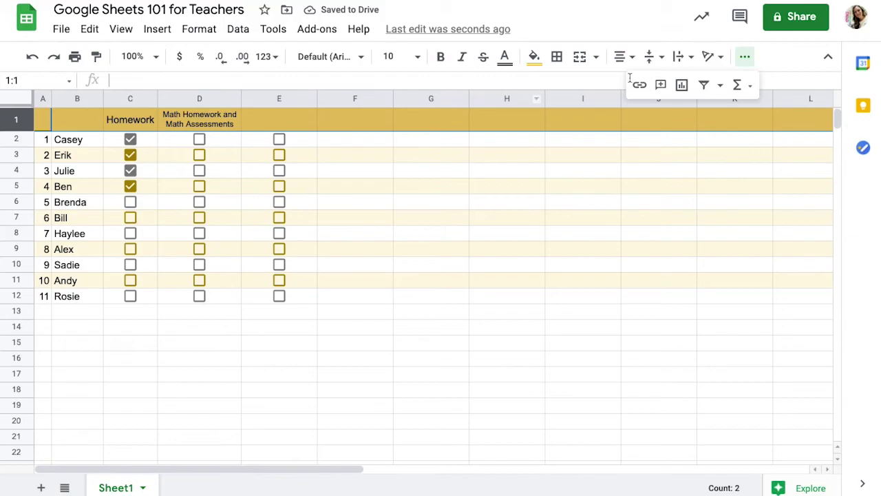
left_click(682, 57)
left_click(698, 82)
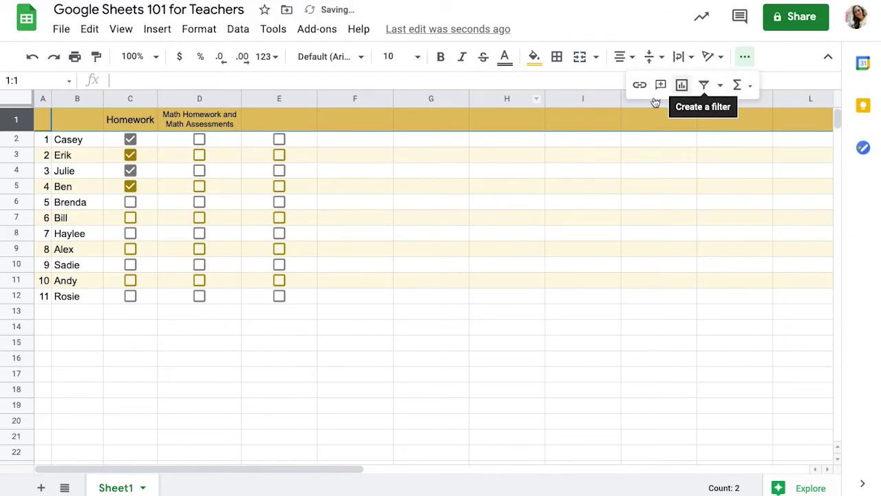
left_click(332, 121)
left_click(288, 118)
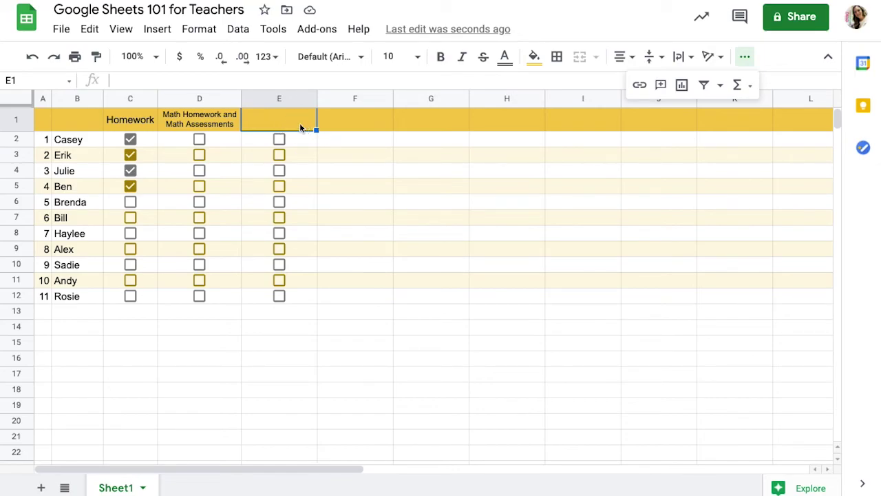
- Enter 'Reading Homework and Reminders' as the E1 header
double_click(300, 123)
type("Read")
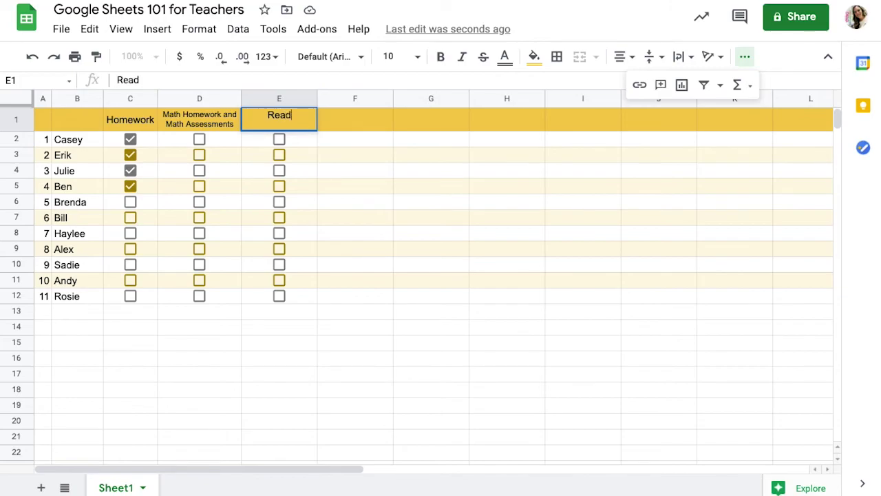
type("ing Homework and ")
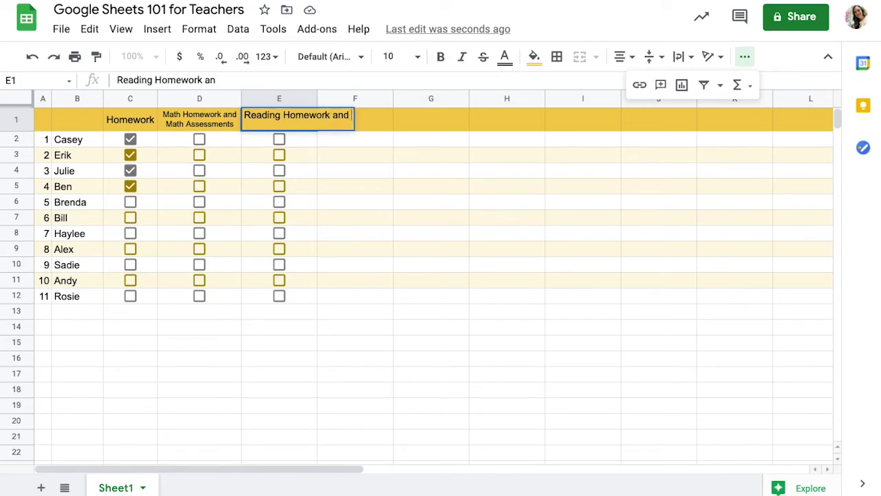
type("Reminders")
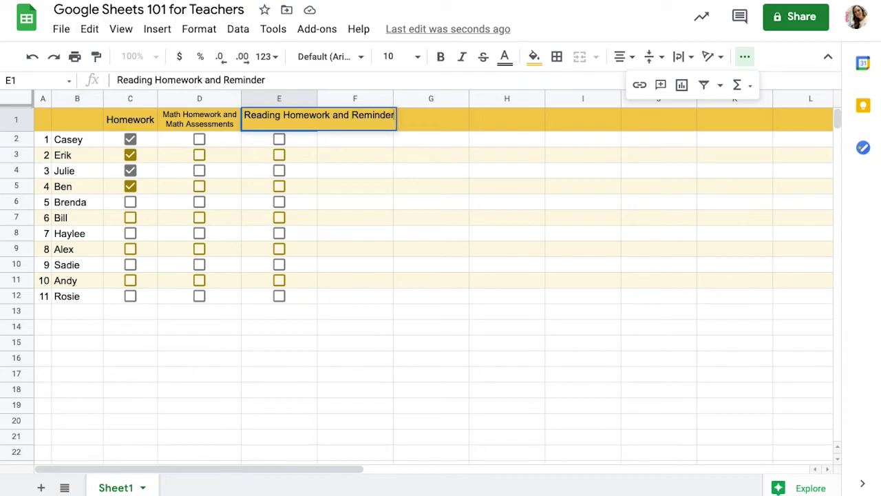
key("Return")
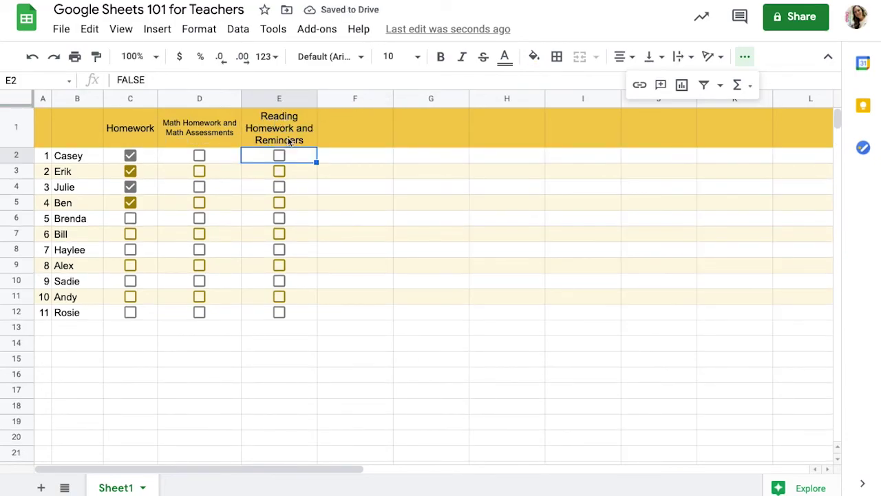
key("Up")
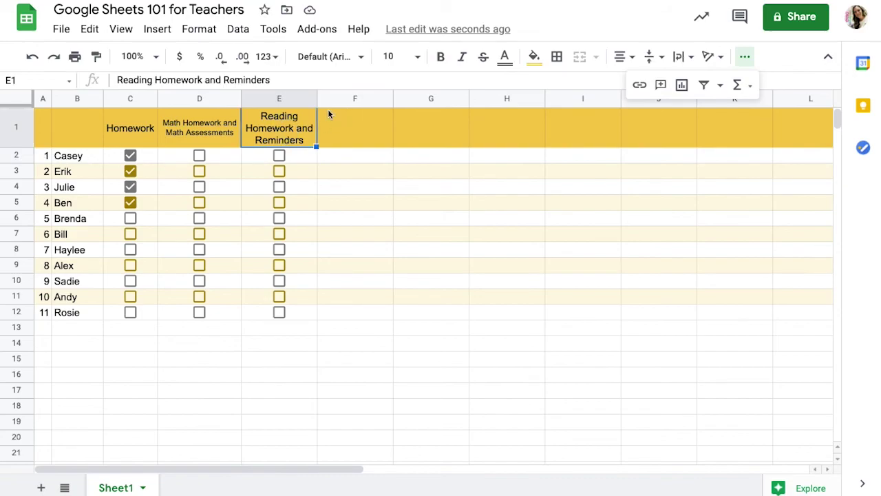